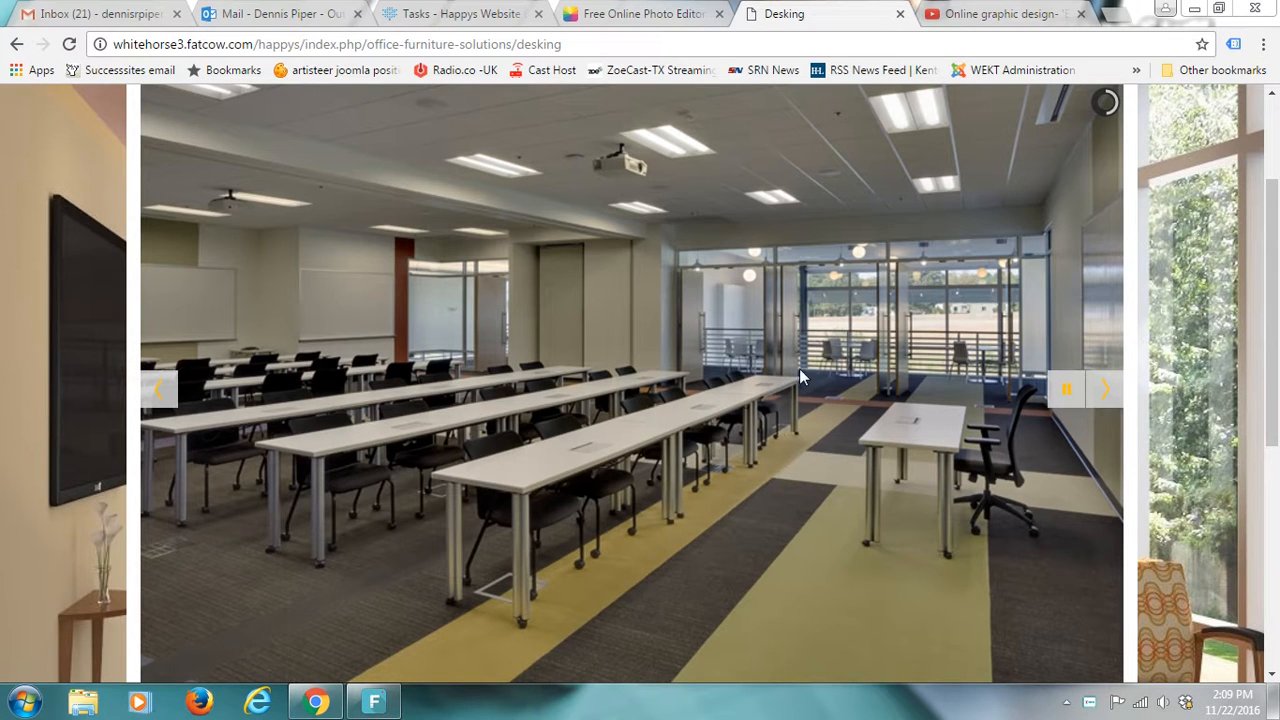
Switch from the Desking page's slideshow to the Fotor site and start a new custom-size design
left_click(1106, 390)
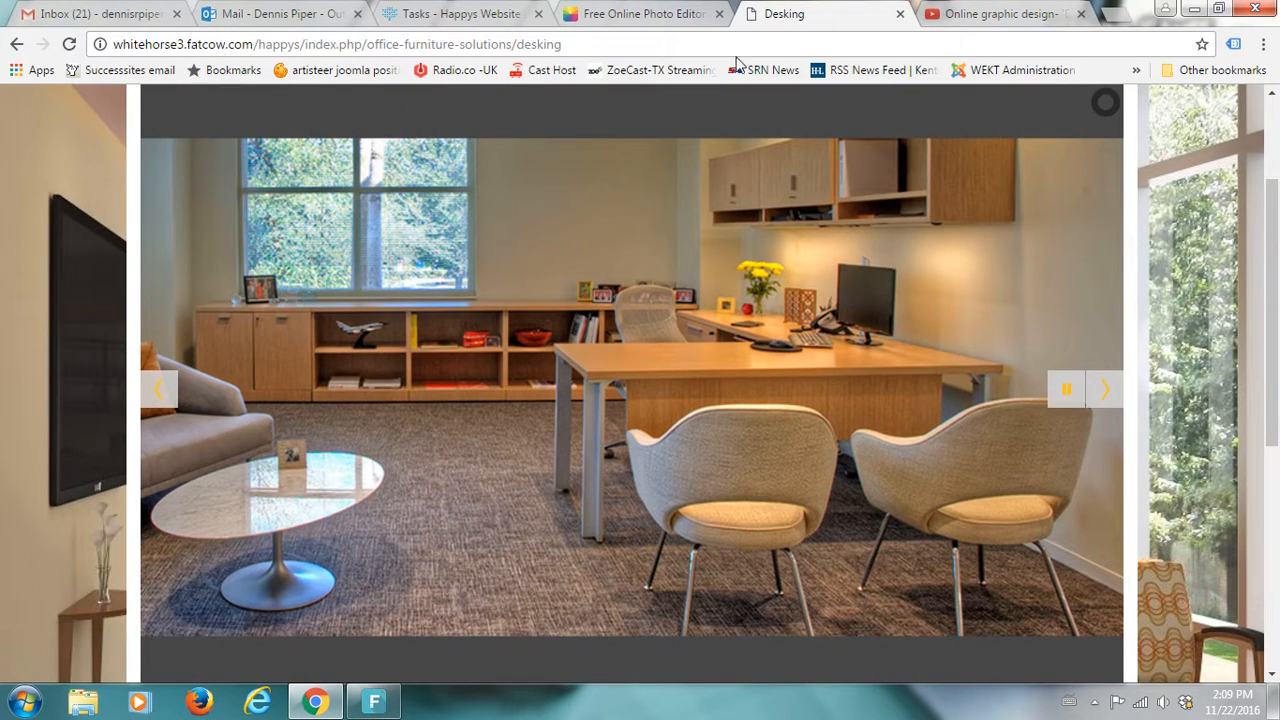
left_click(650, 14)
left_click(250, 50)
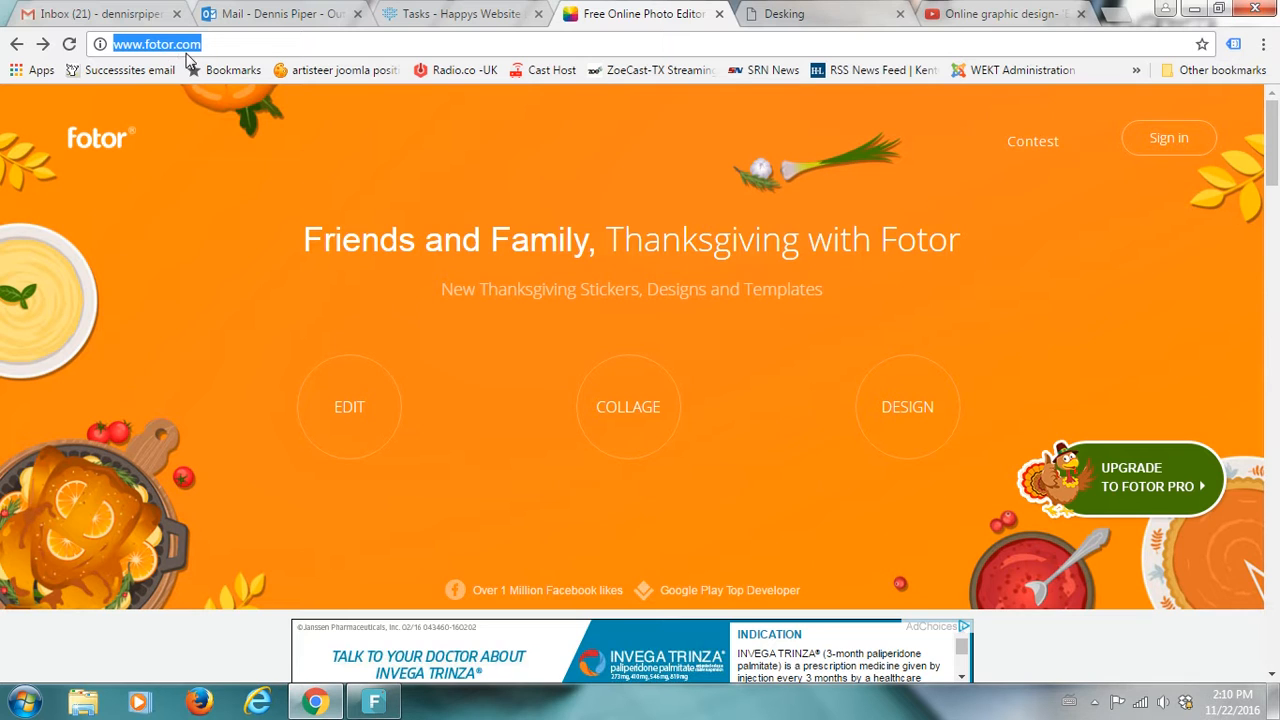
left_click(245, 44)
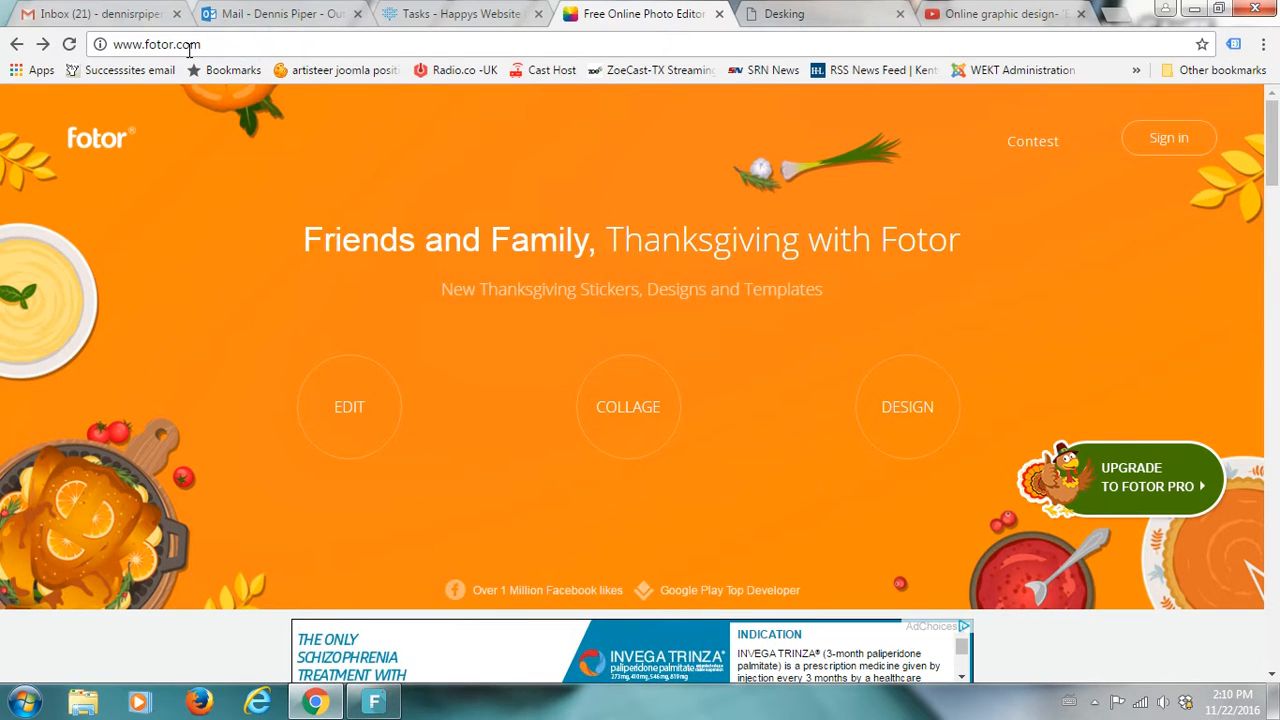
left_click(908, 420)
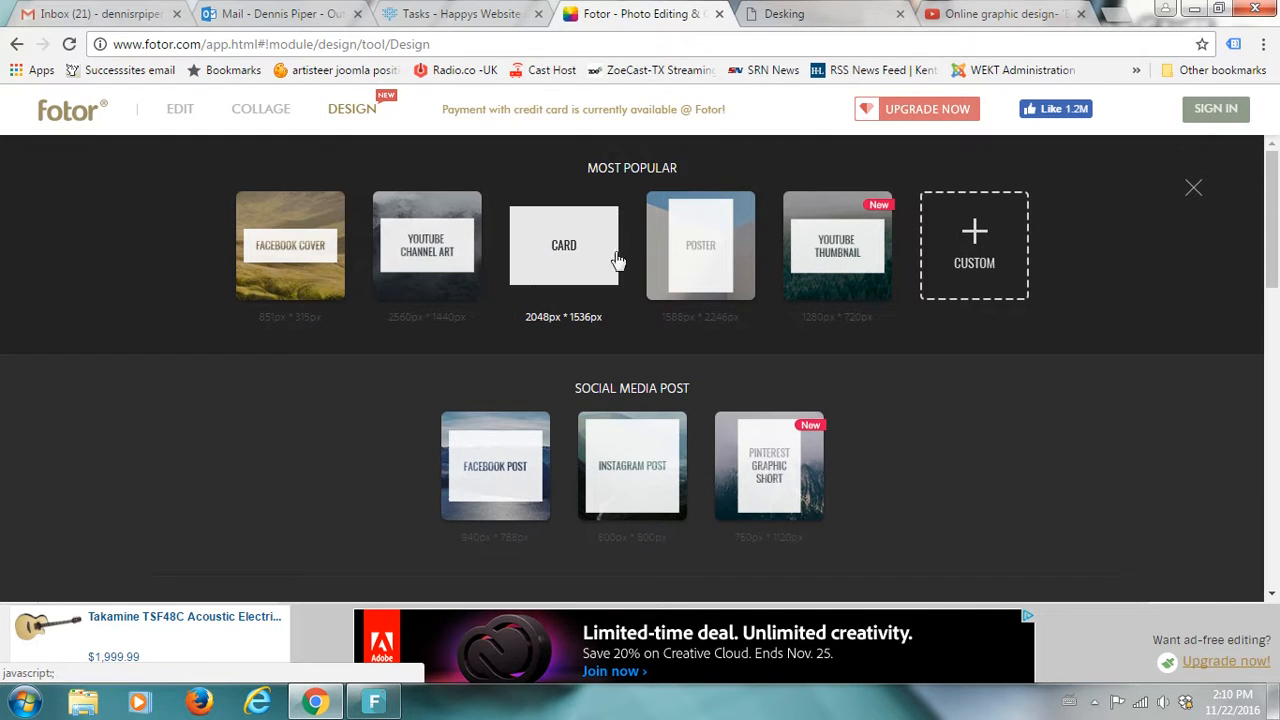
left_click(982, 240)
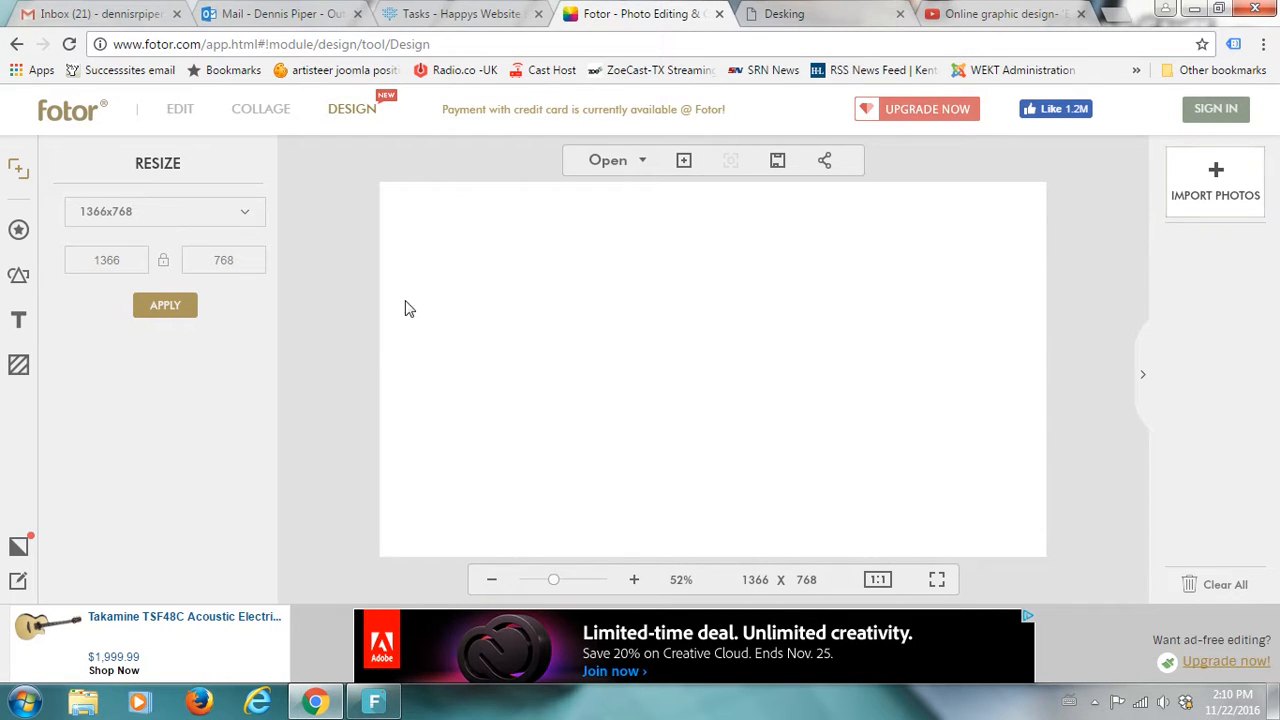
Resize the blank canvas to 800 by 500 px, unlocking the proportions to set the height independently
left_click_drag(139, 264, 73, 264)
type("800")
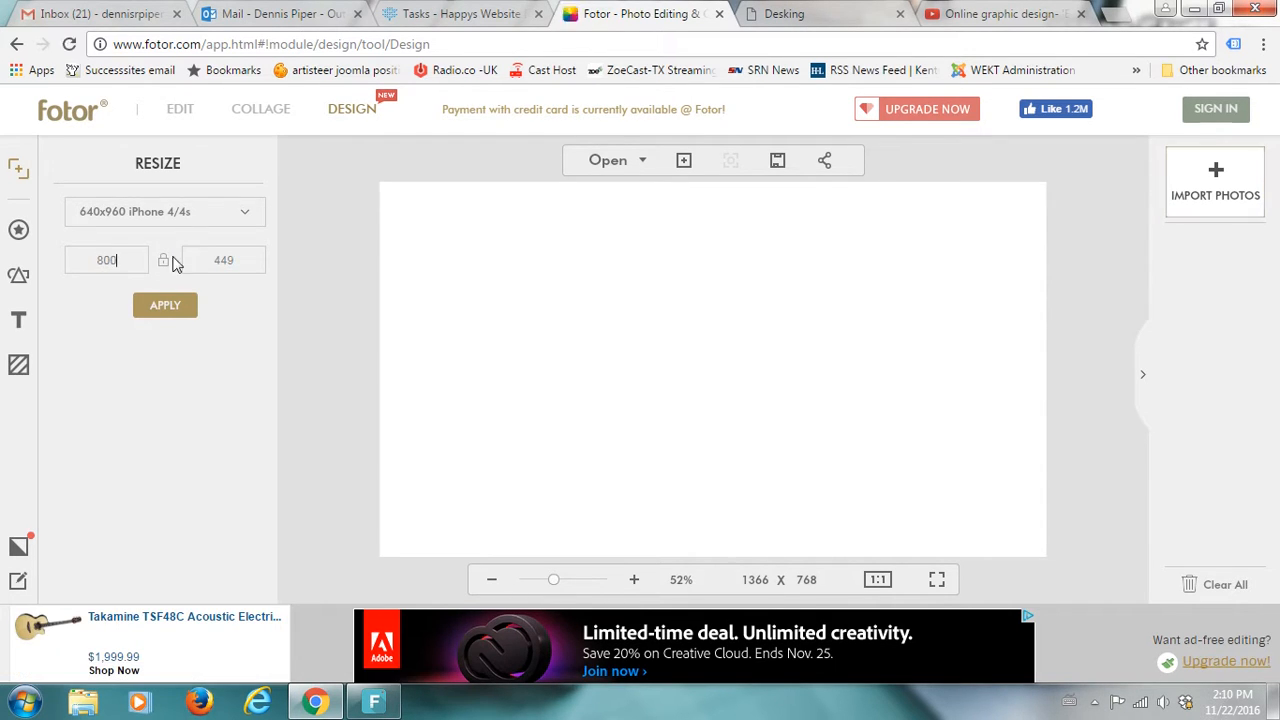
left_click(241, 259)
double_click(226, 261)
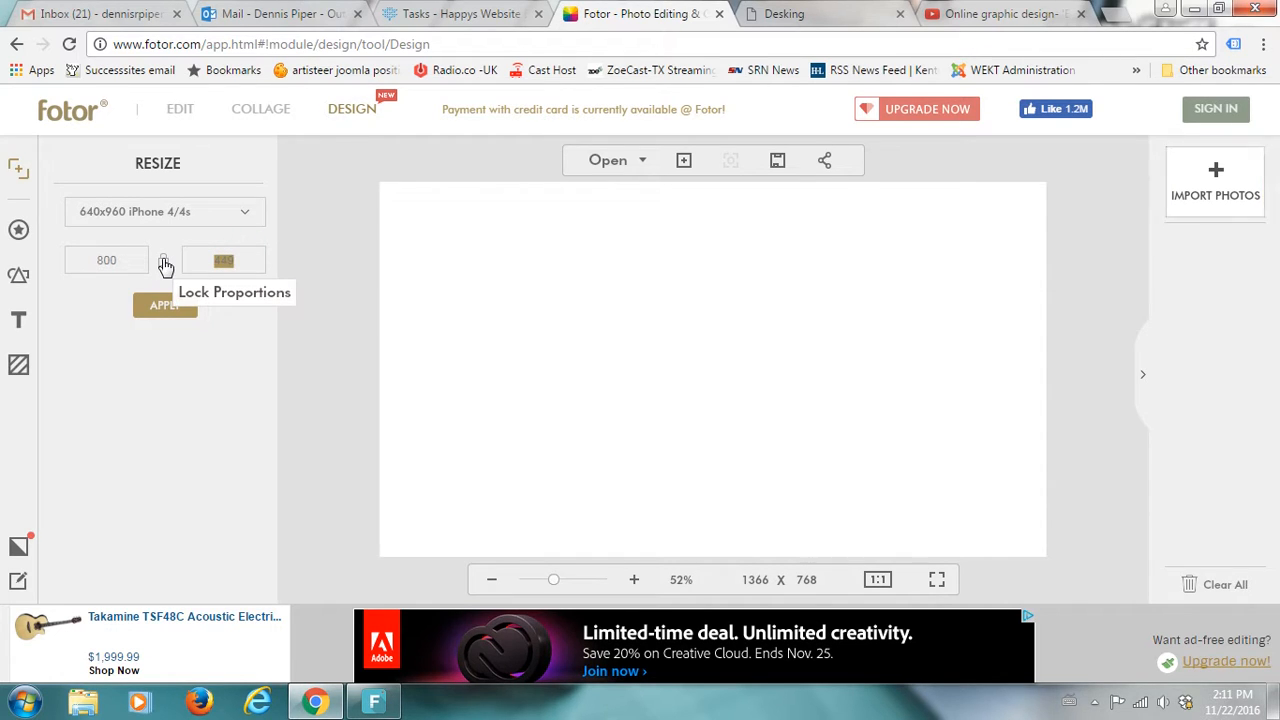
left_click(165, 263)
left_click(252, 257)
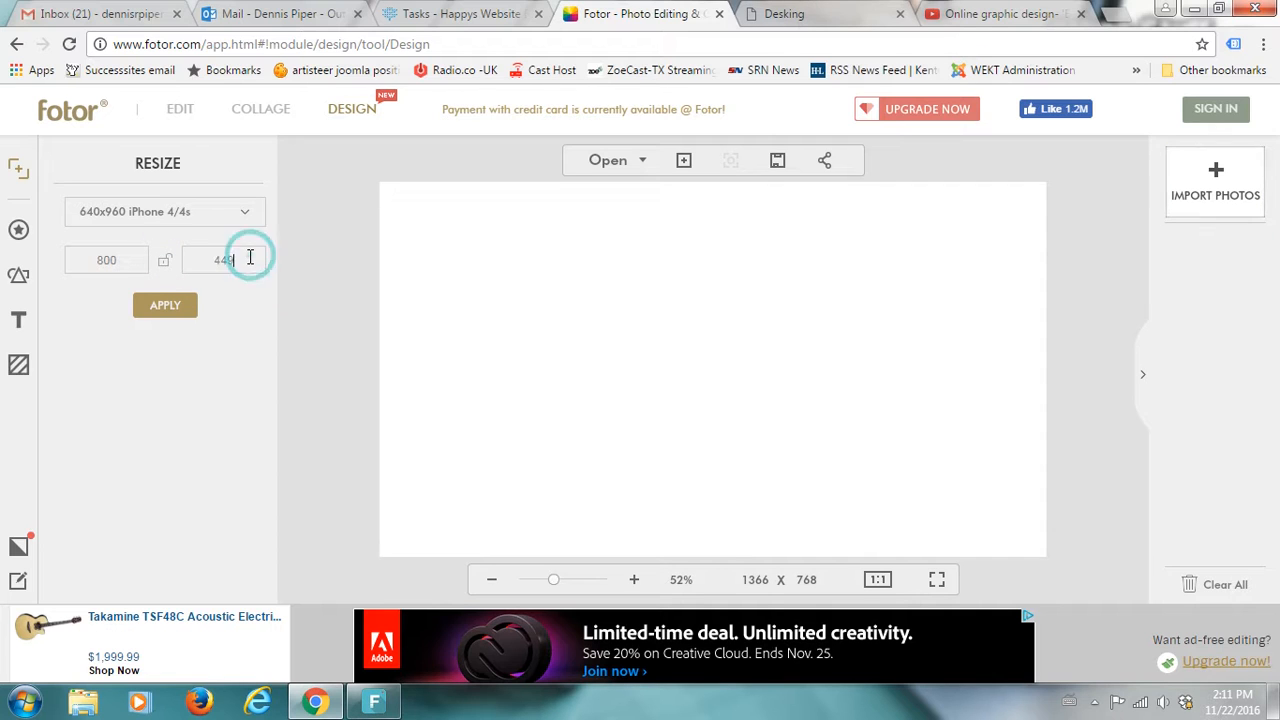
type("500")
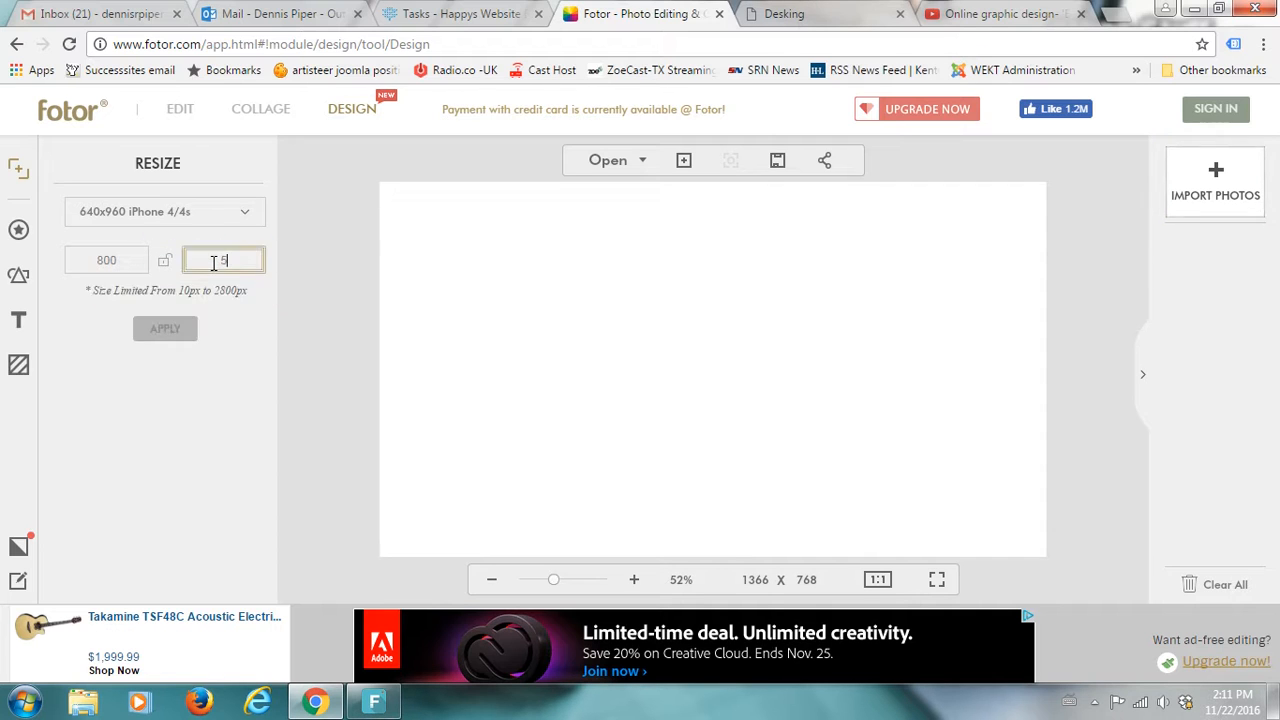
left_click(164, 265)
left_click(163, 305)
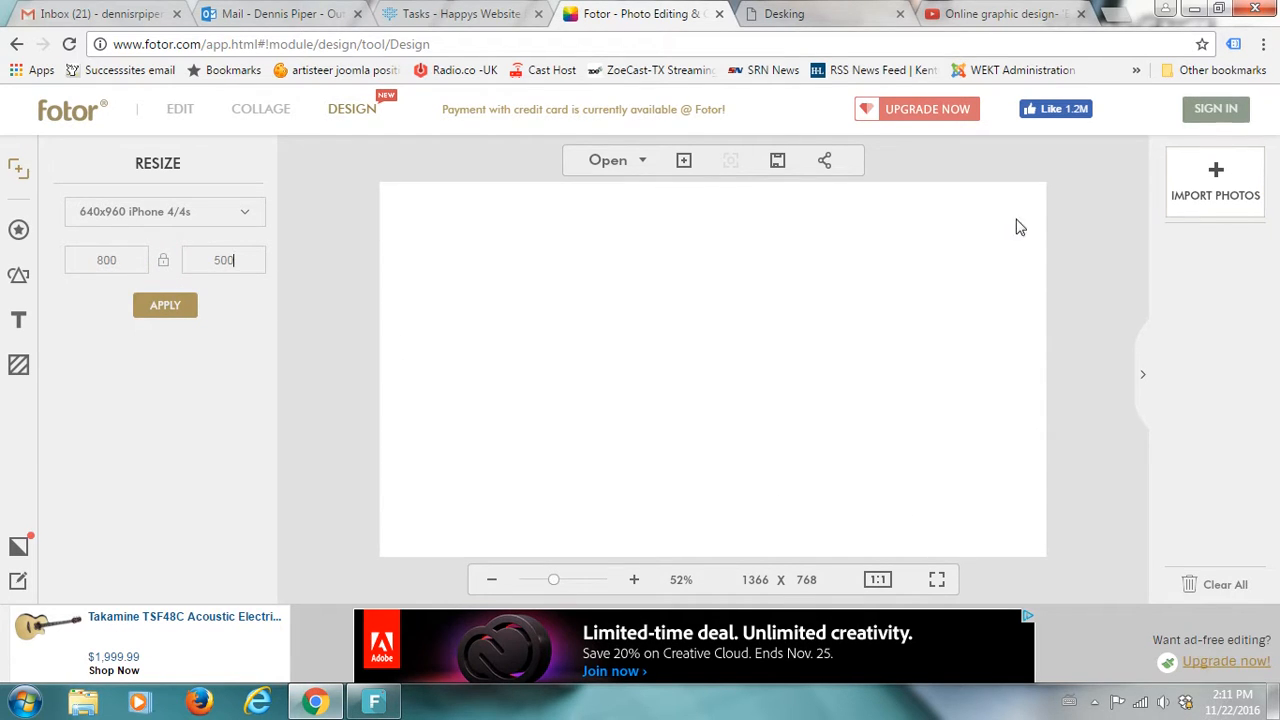
left_click(175, 305)
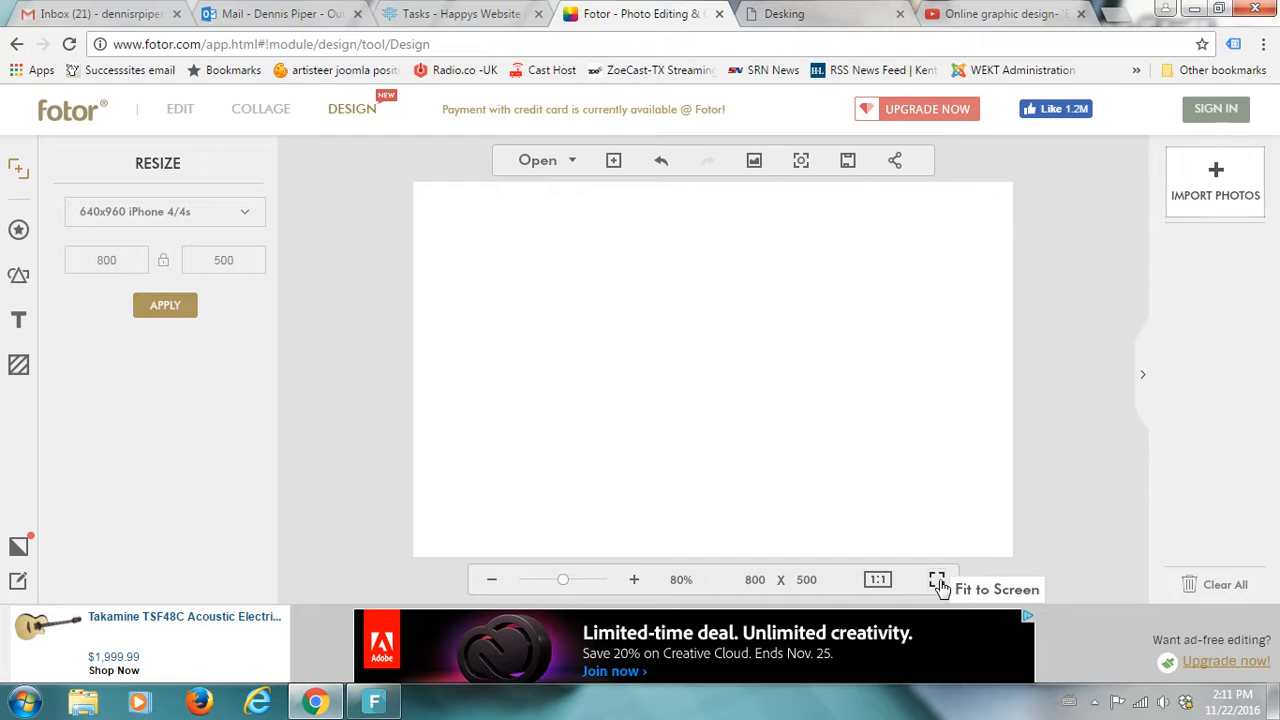
Import the photo of the curved blue couch and place it on the canvas
left_click(1216, 174)
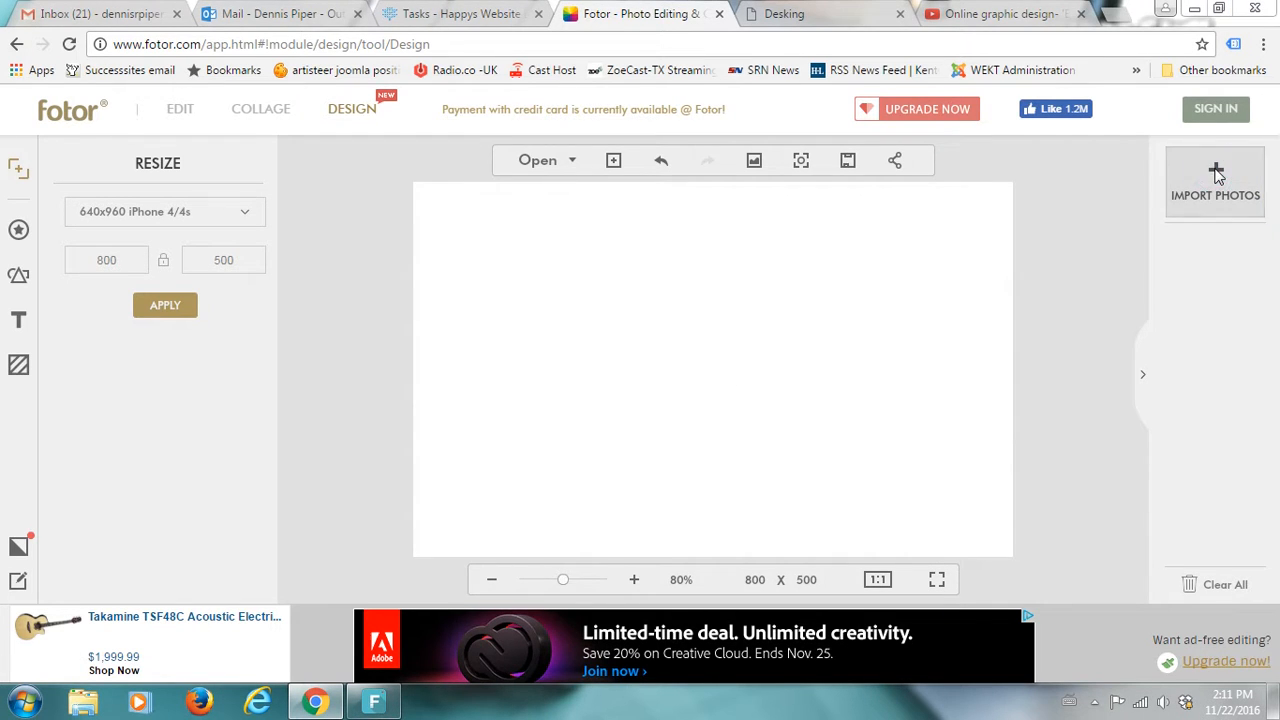
double_click(1080, 268)
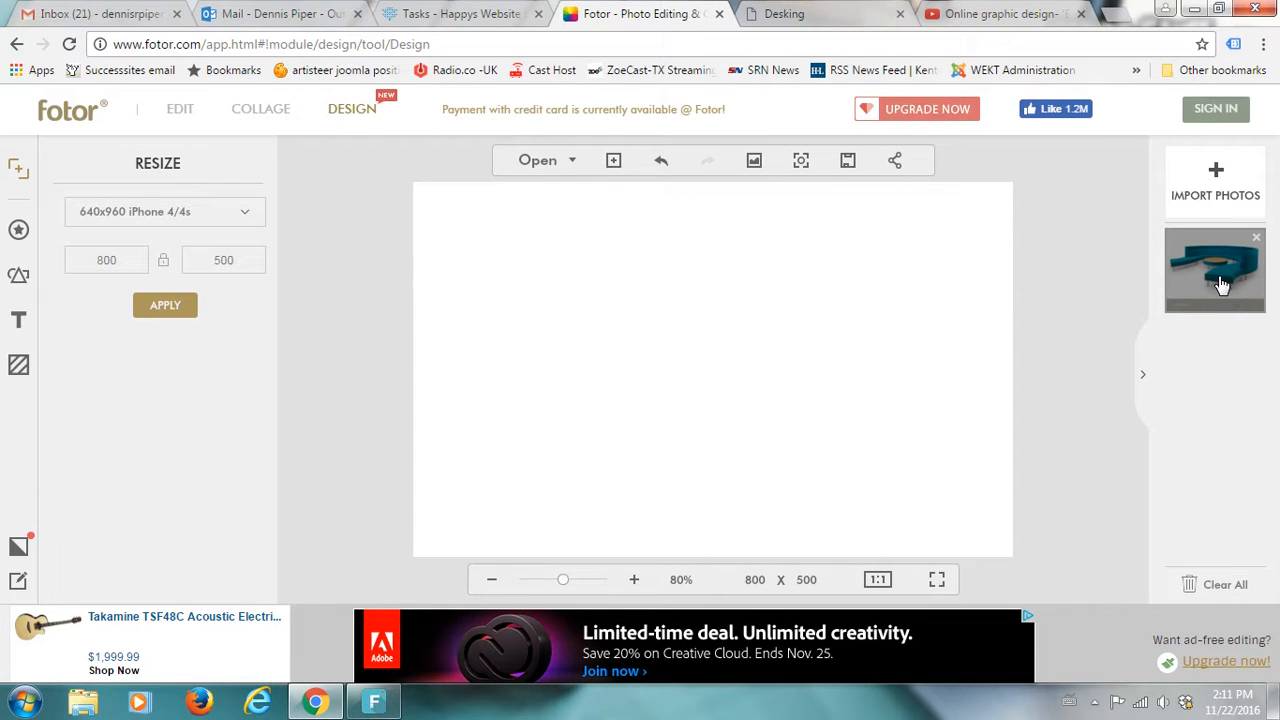
left_click_drag(1230, 270, 715, 266)
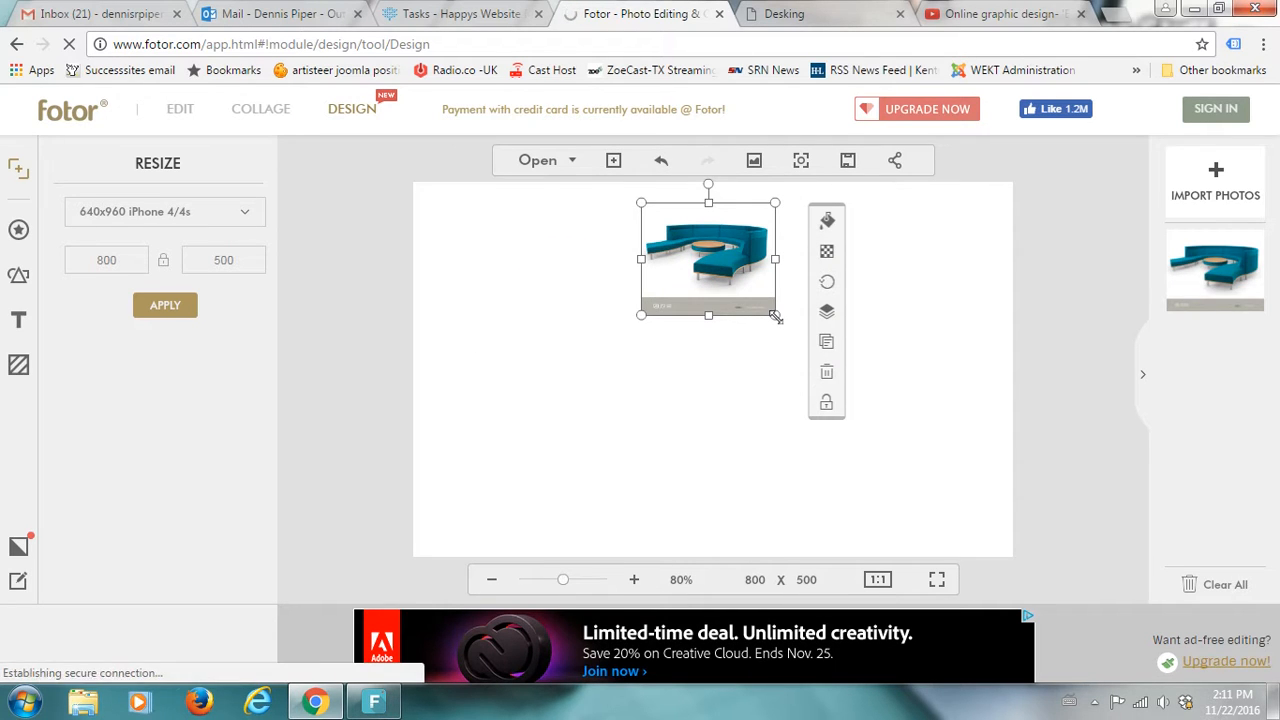
Enlarge the couch photo and centre it so the couch fills the canvas and the grey footer strip falls outside it
left_click_drag(775, 317, 1130, 645)
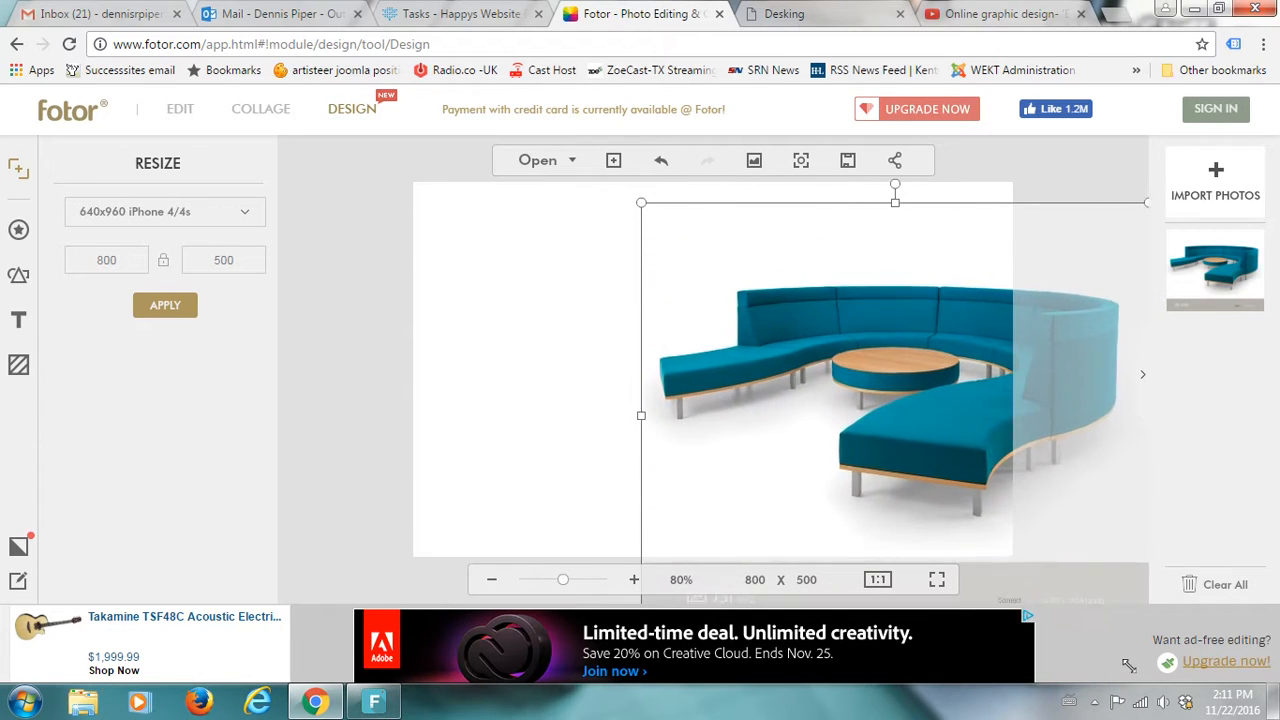
left_click_drag(927, 446, 752, 477)
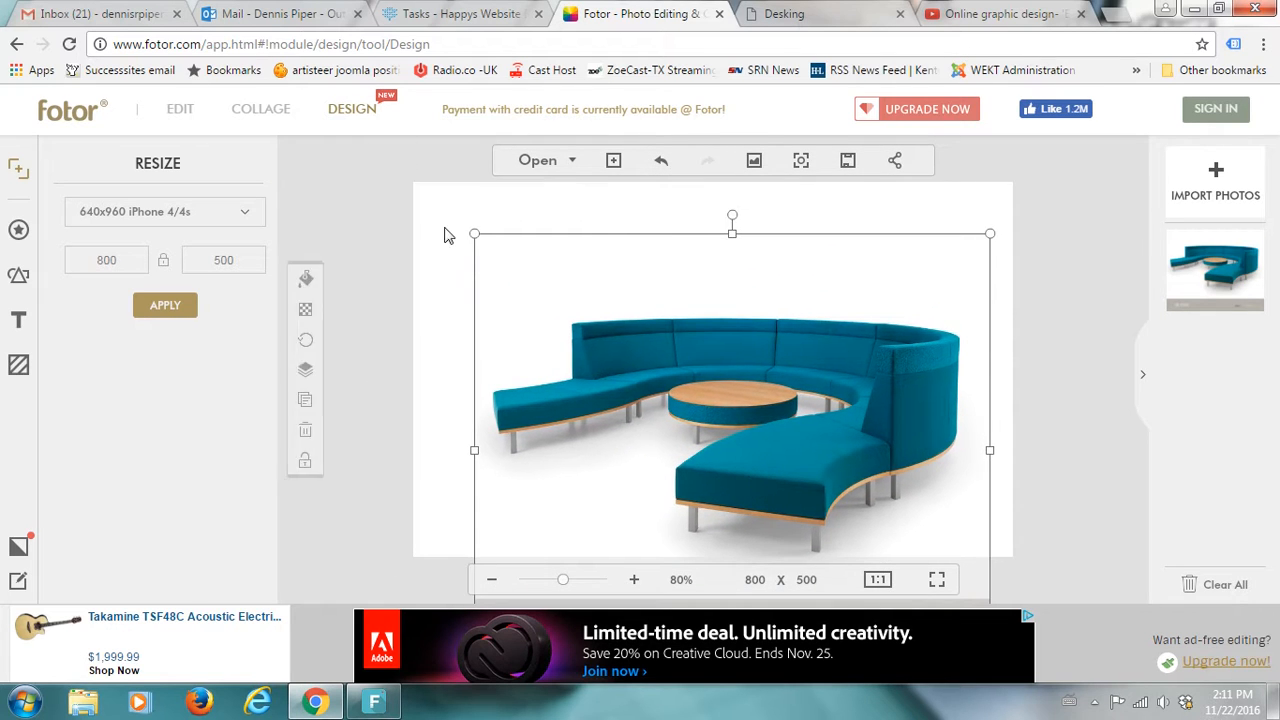
left_click_drag(471, 235, 395, 185)
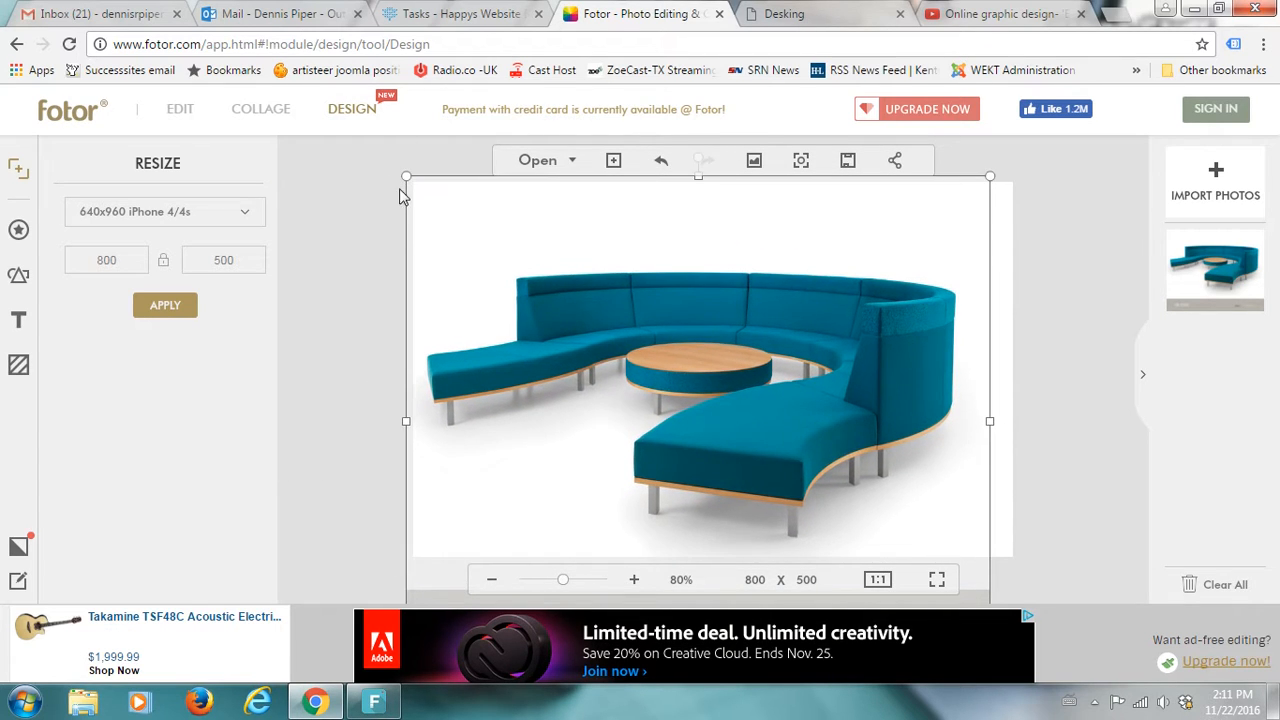
mouse_move(626, 367)
left_mouse_down()
mouse_move(613, 307)
mouse_move(646, 337)
mouse_move(630, 341)
mouse_move(644, 354)
left_mouse_up()
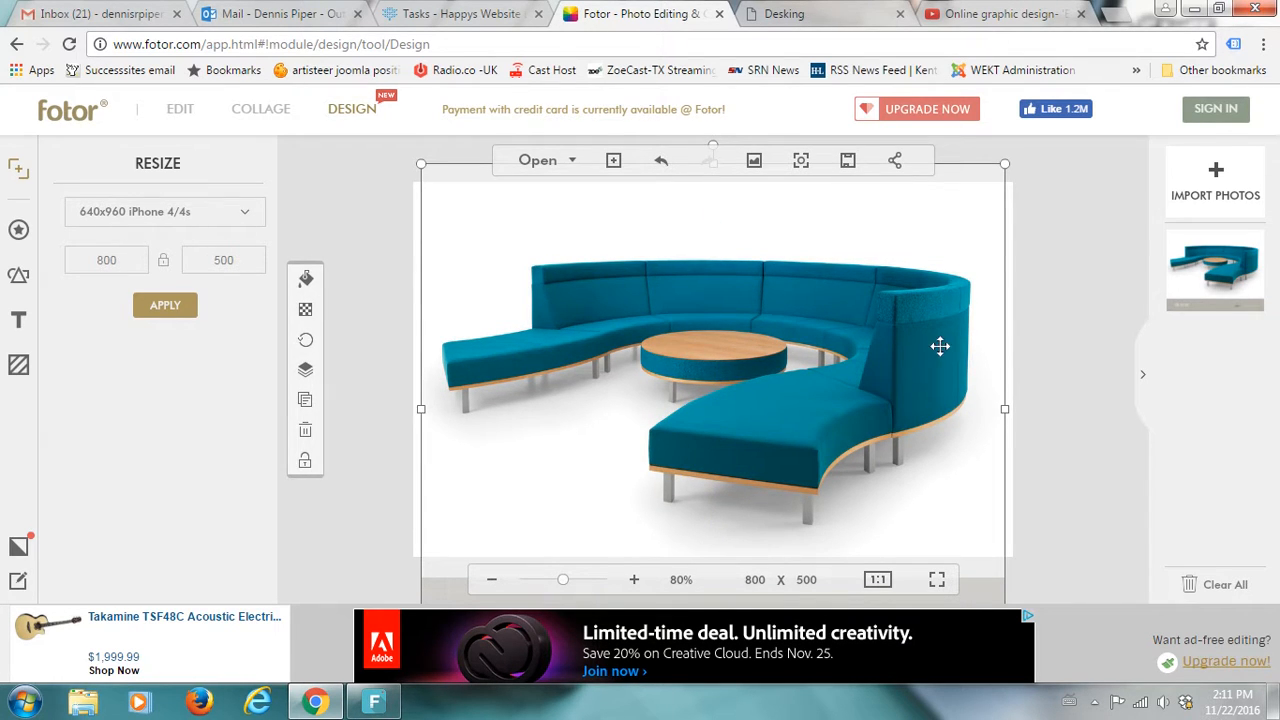
Set up the design's export as a .png file named BlueCouch800x500
left_click(847, 162)
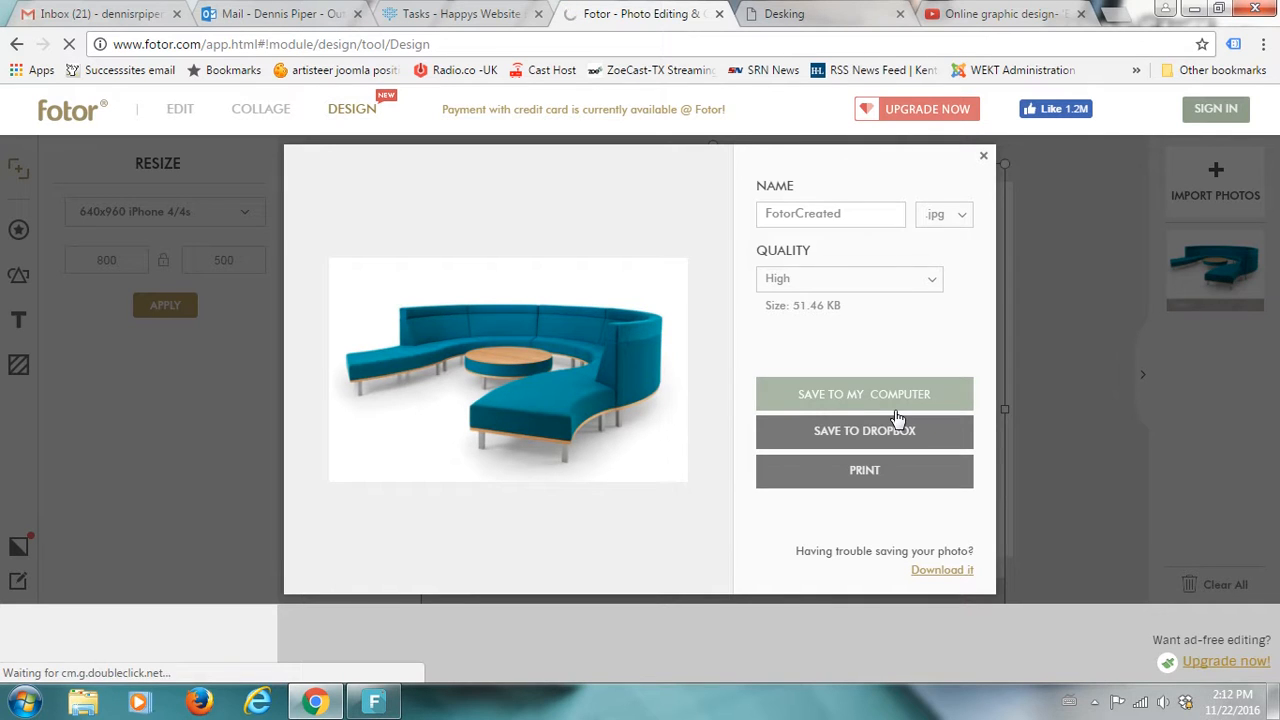
left_click(966, 216)
left_click(935, 263)
left_click(868, 212)
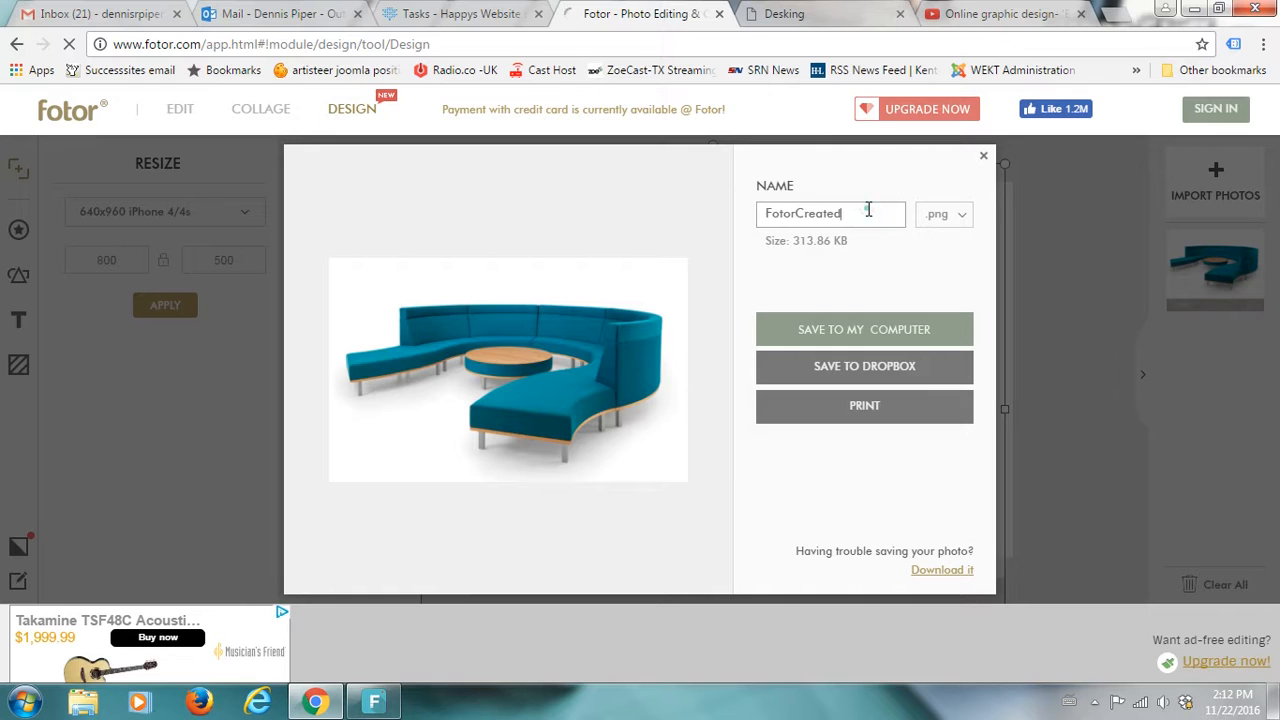
double_click(768, 212)
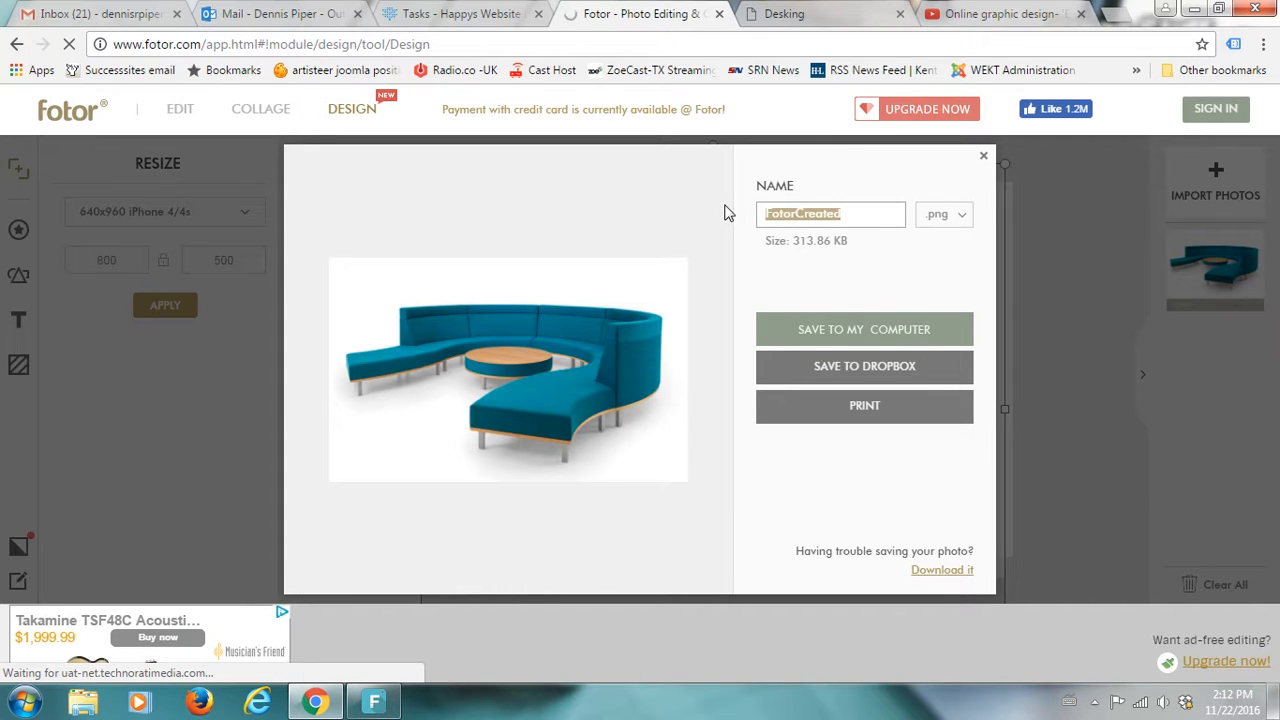
type("BlueCou")
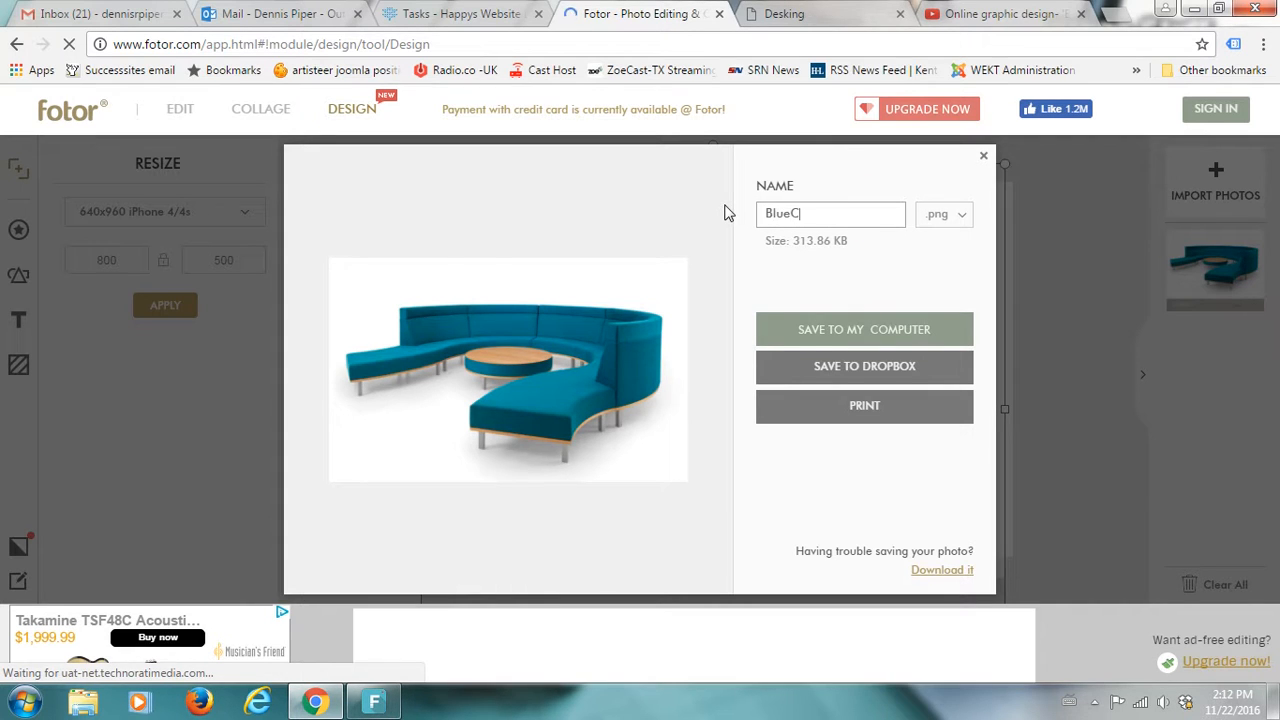
key("BackSpace")
key("BackSpace")
type("800x")
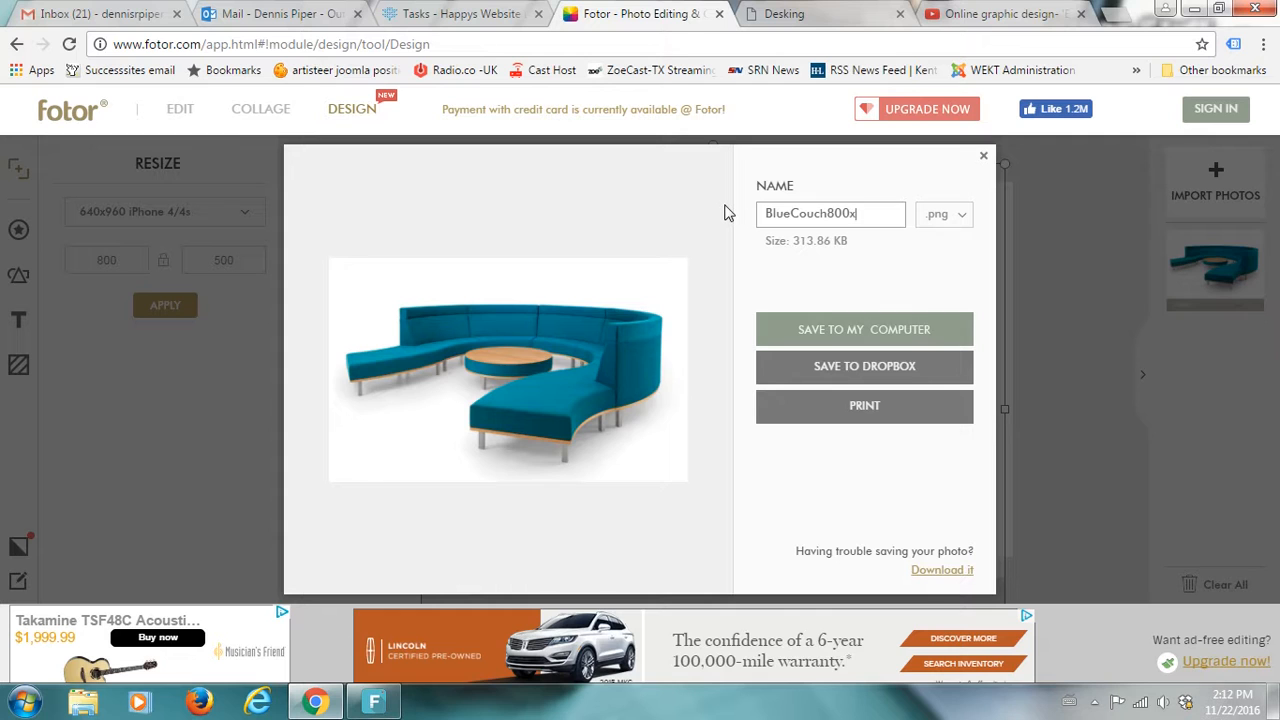
type("50")
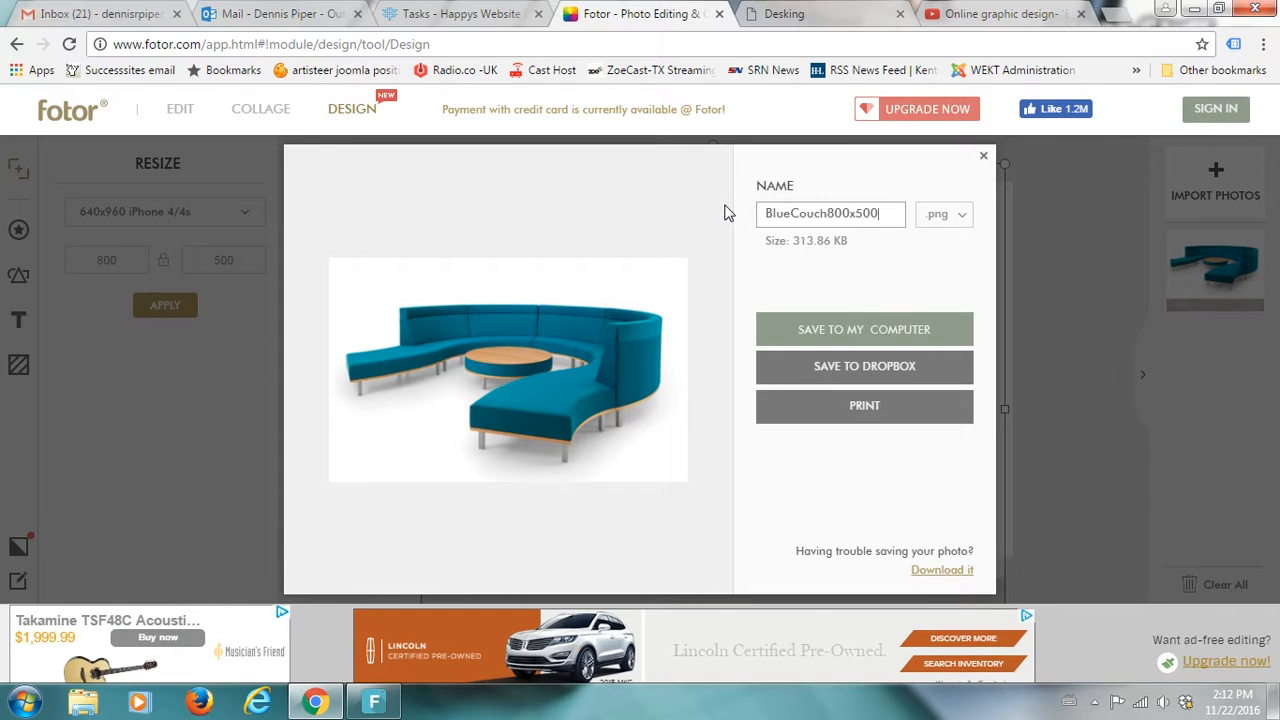
type("0")
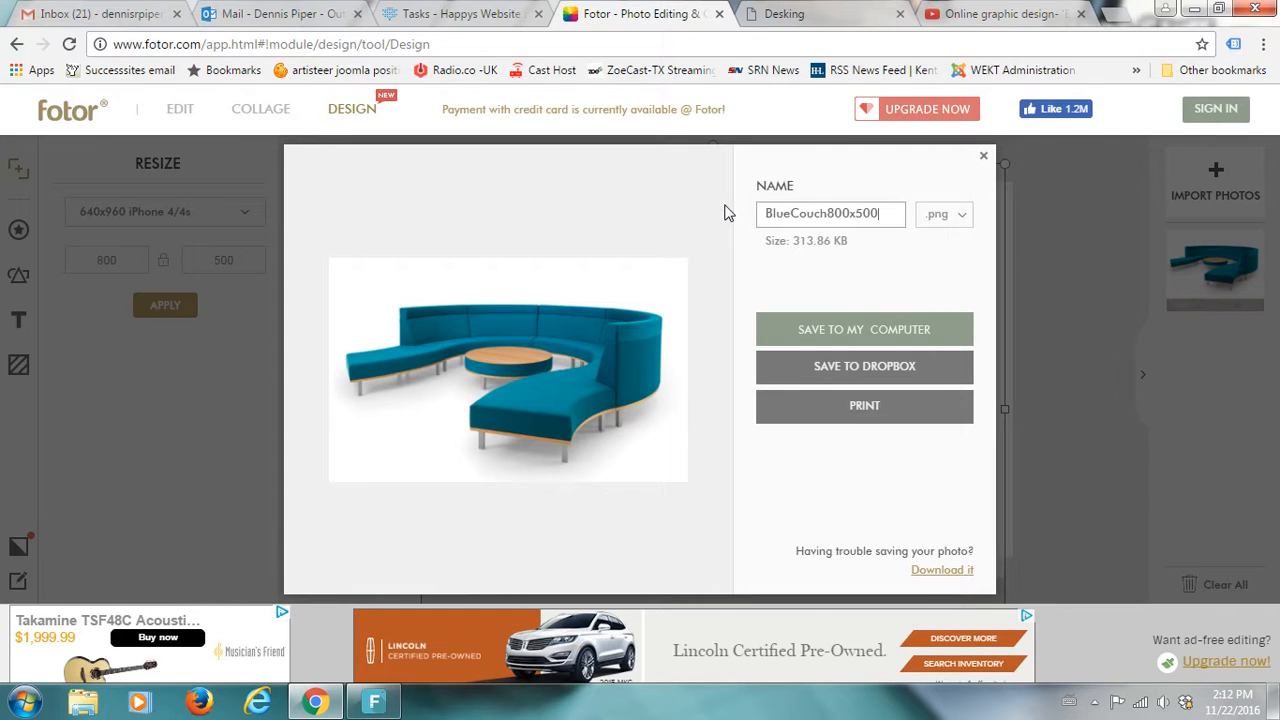
Save the image to the computer's Happys pictures folder, replacing the existing file of the same name
left_click(864, 329)
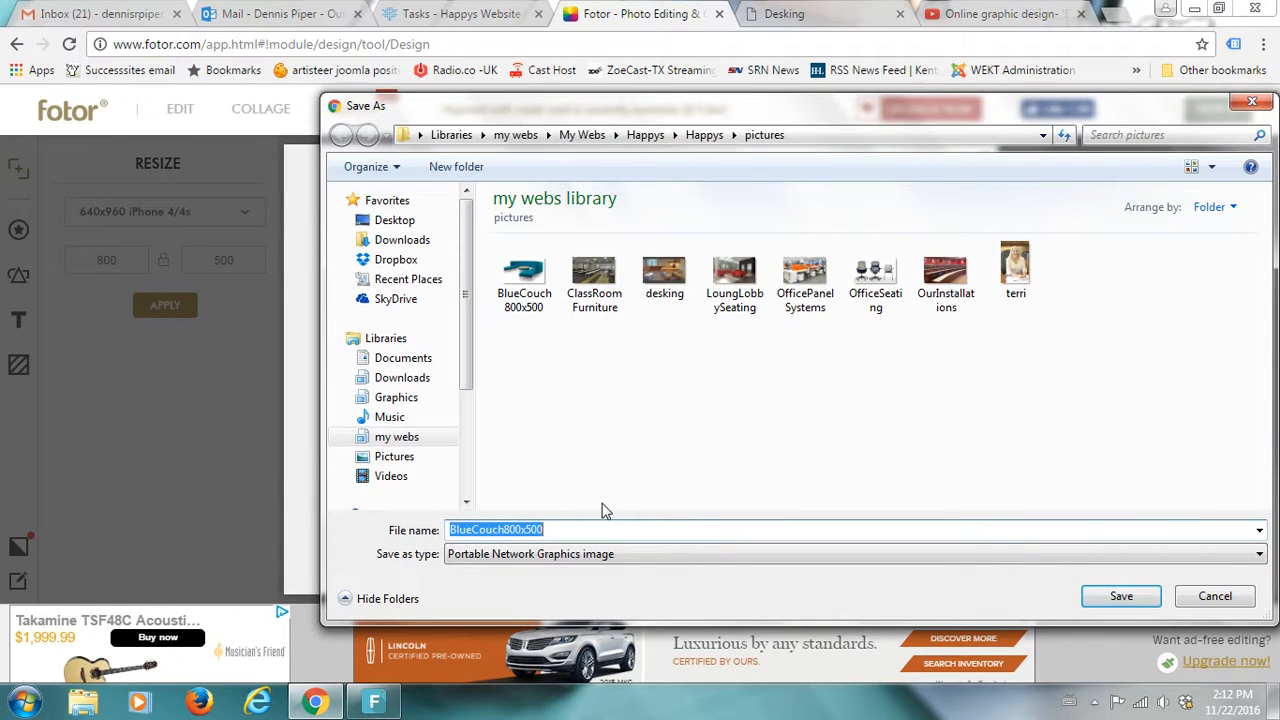
left_click(1121, 596)
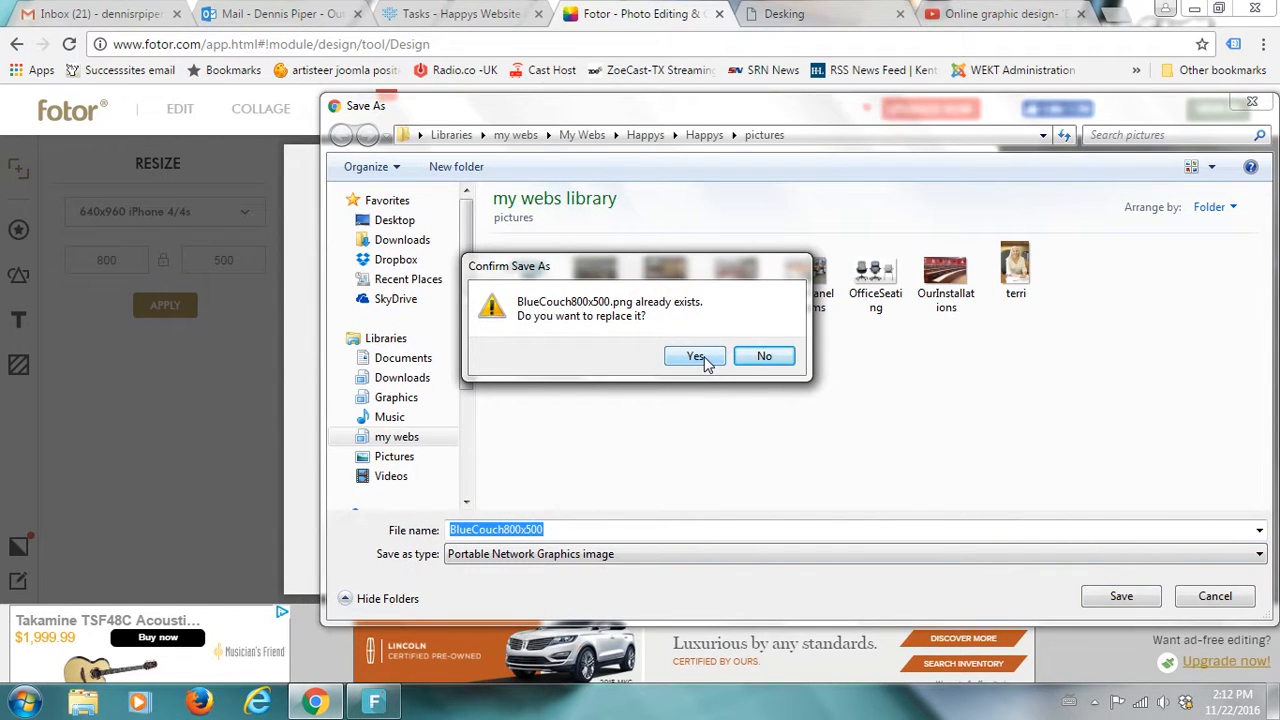
left_click(704, 356)
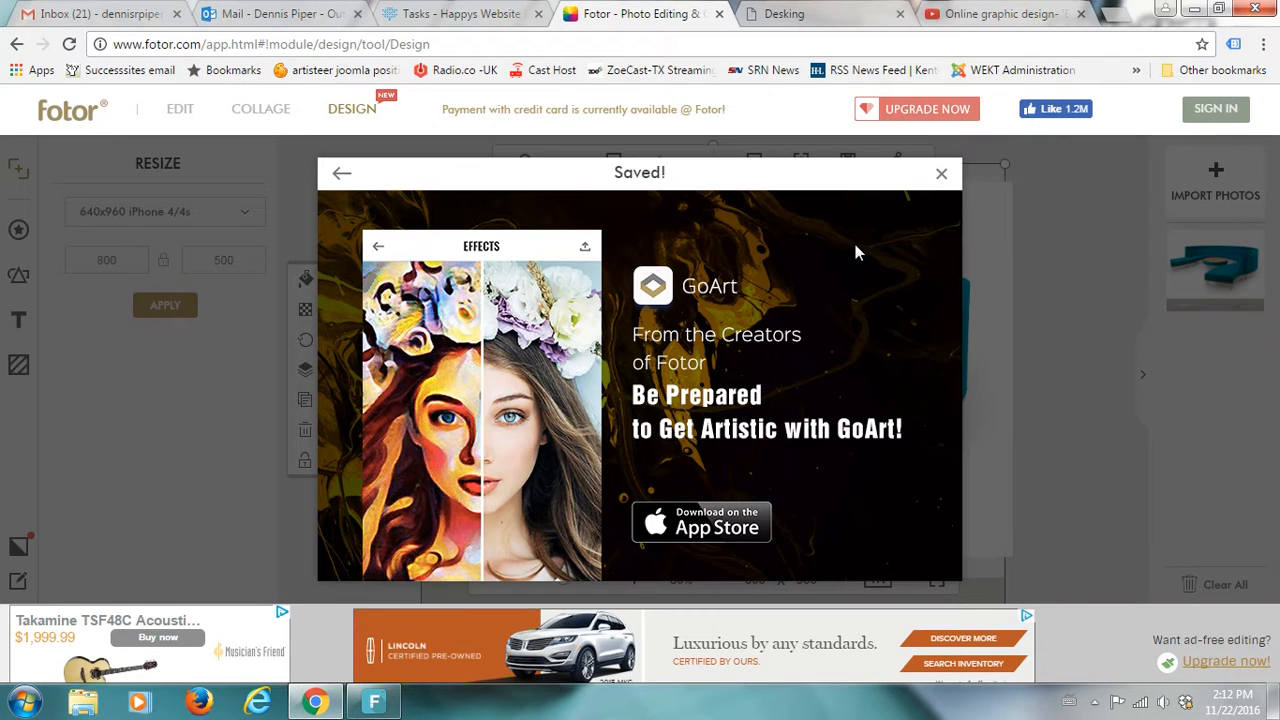
Dismiss the saved notice and close the Fotor page, leaving the site to return to the Desking page
left_click(942, 174)
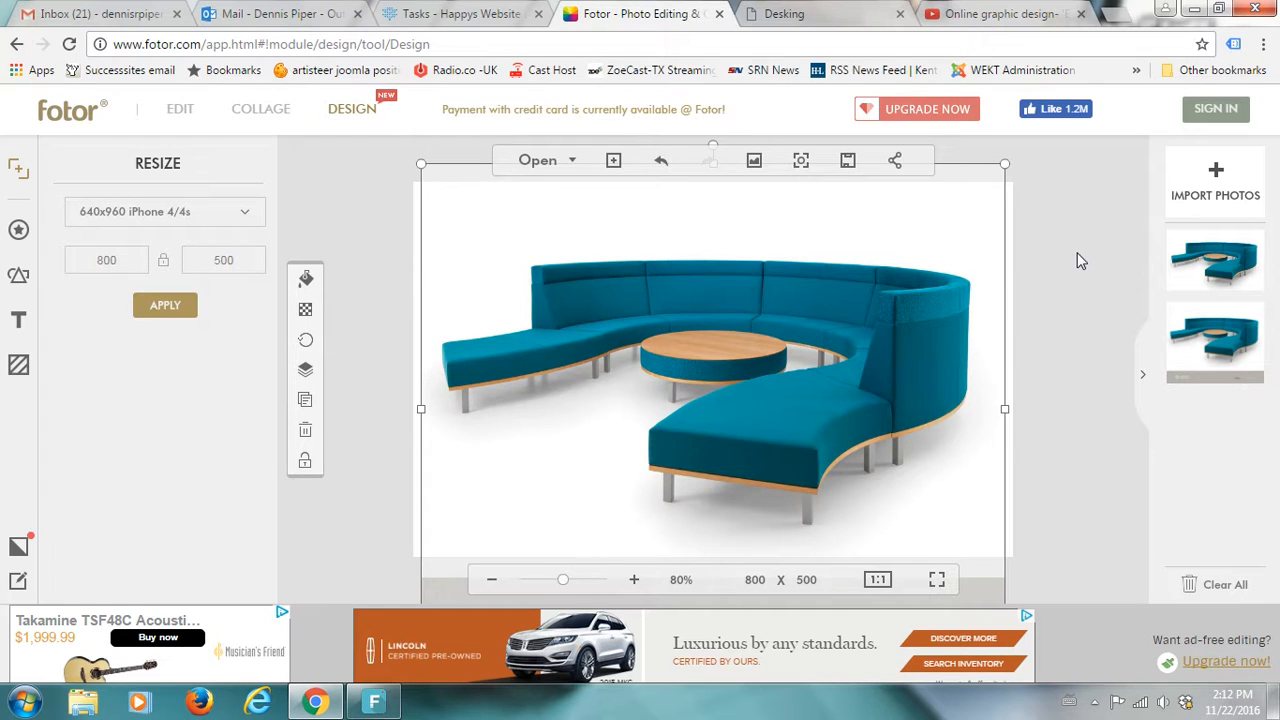
left_click(719, 14)
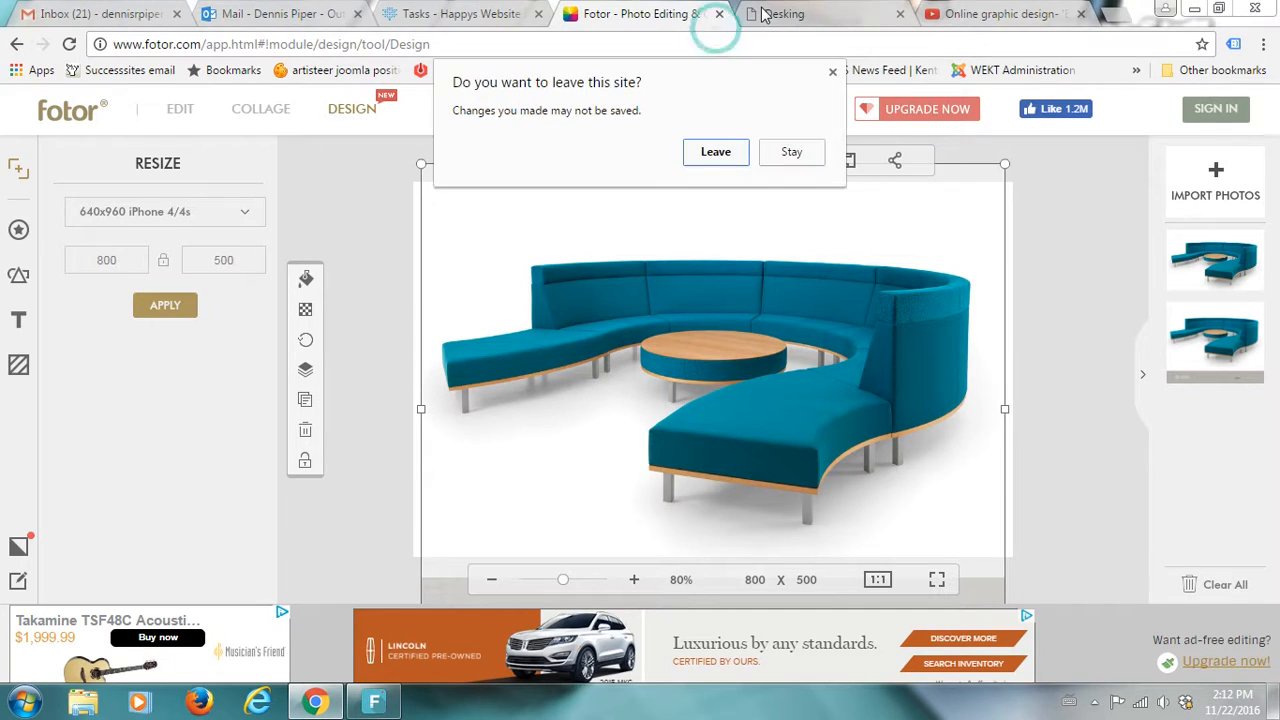
left_click(714, 158)
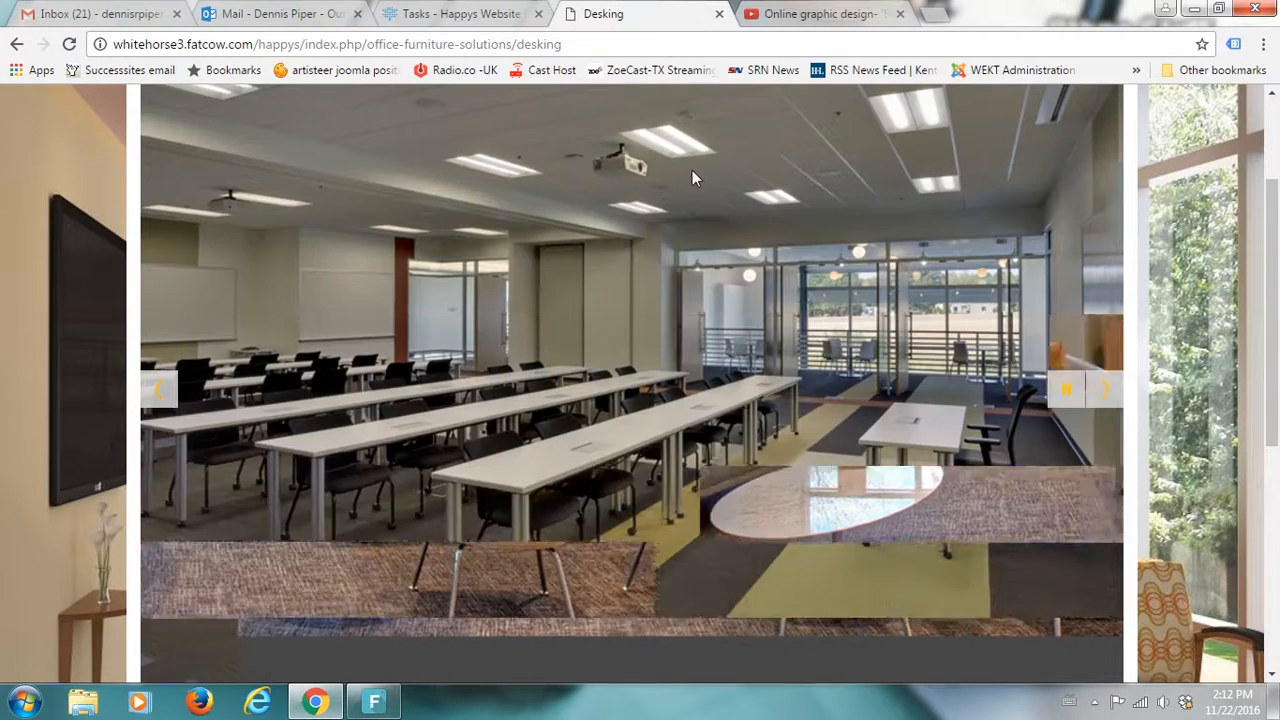